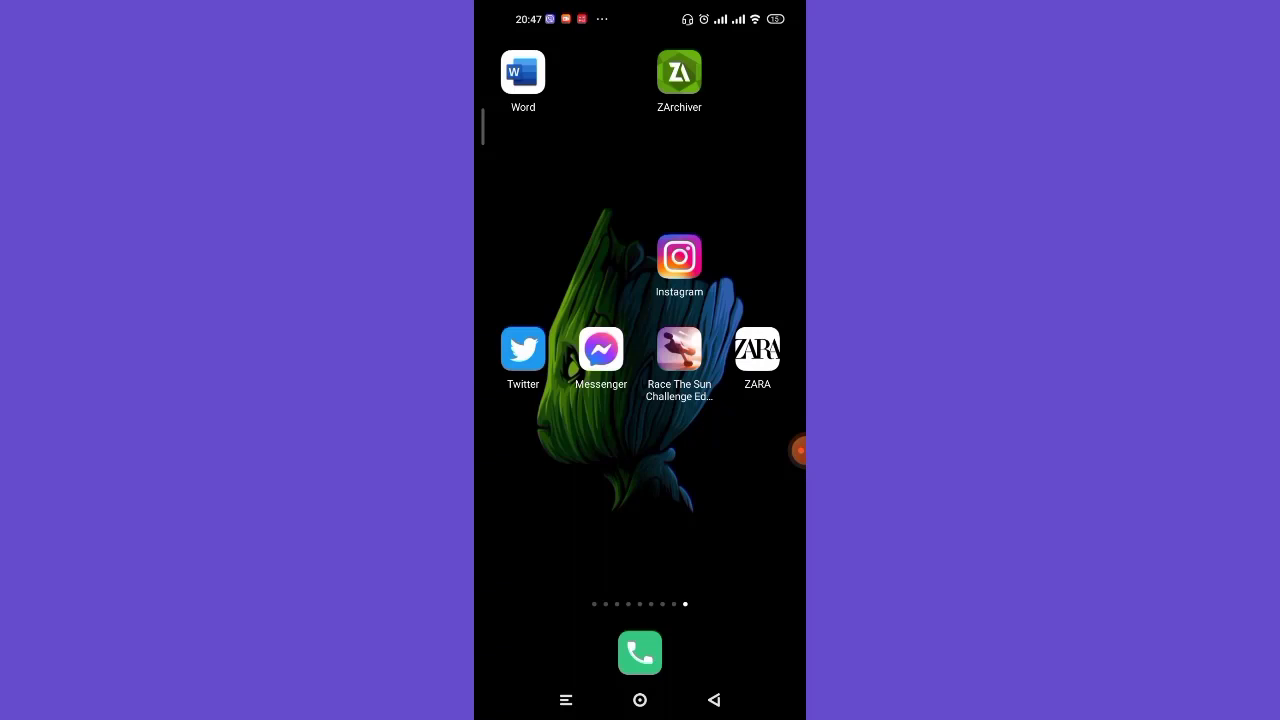
Launch the ZARA app and bring up the account menu from the profile icon
click(757, 349)
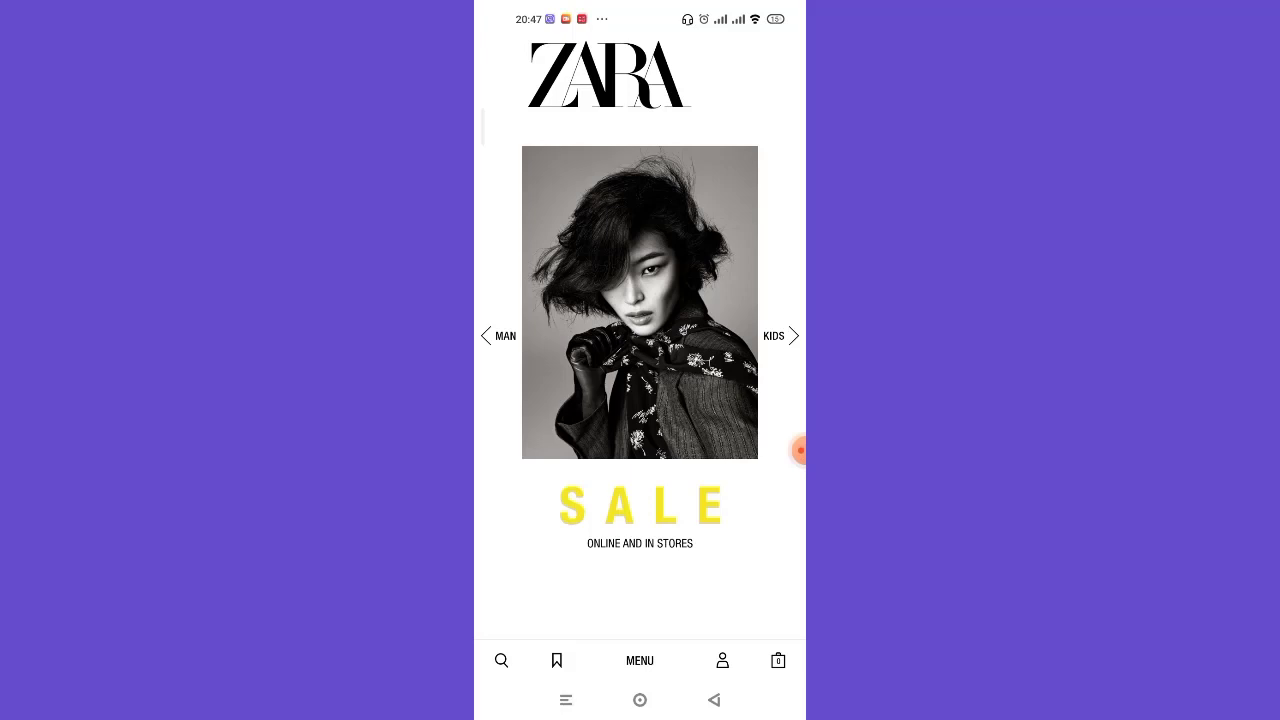
click(722, 660)
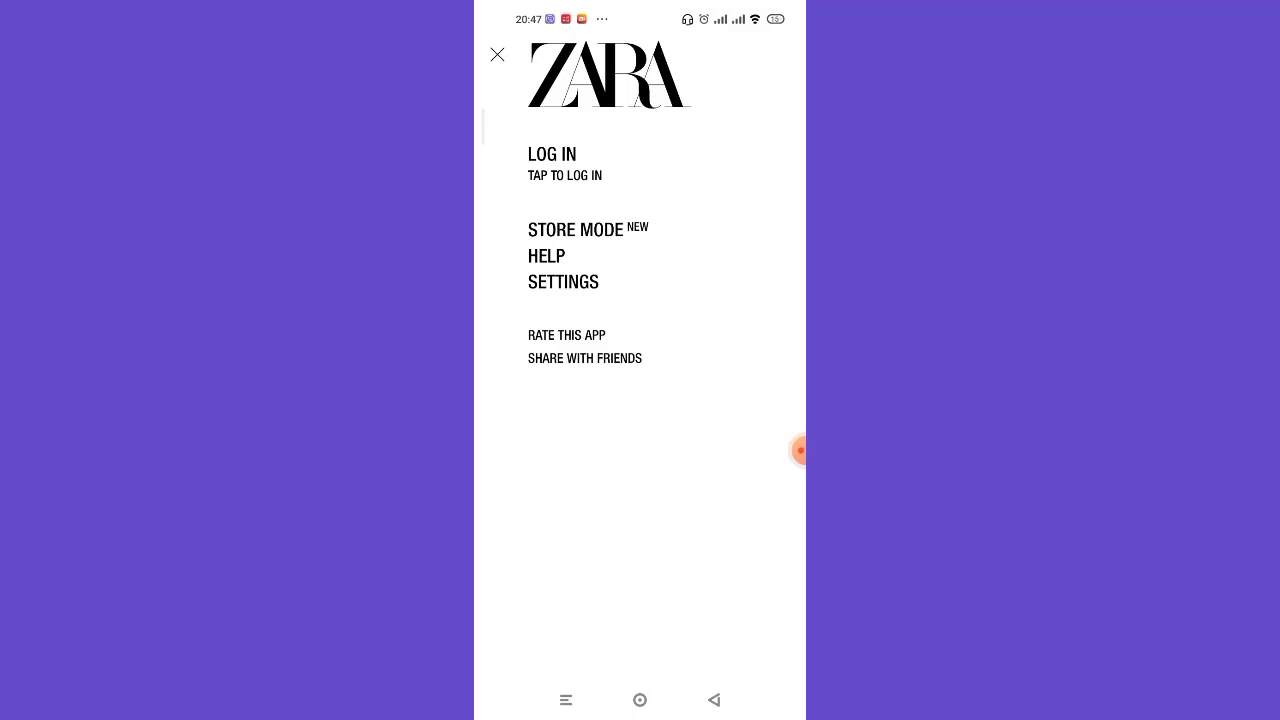
Choose LOG IN to reach the sign-in screen with email and password fields
click(552, 160)
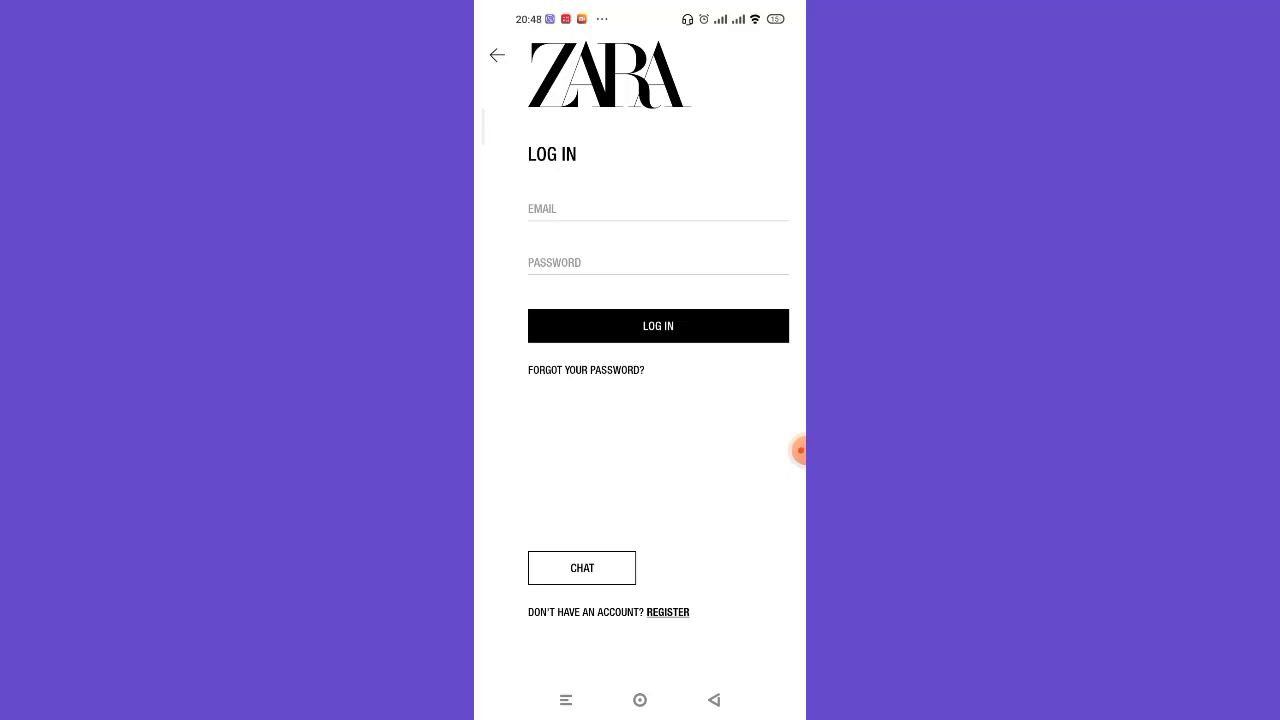
Start REGISTER, touch the Password, Repeat password, Name and Last Name fields, and accept the terms of use
click(667, 612)
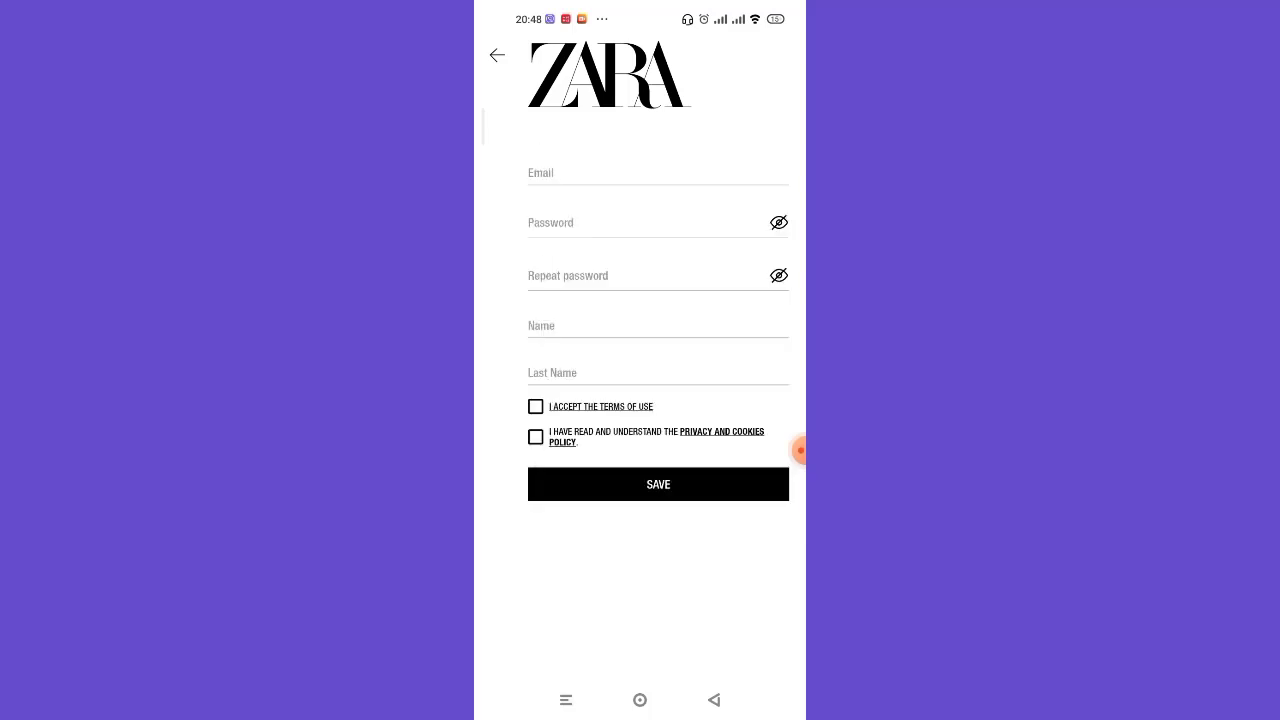
click(640, 172)
click(640, 222)
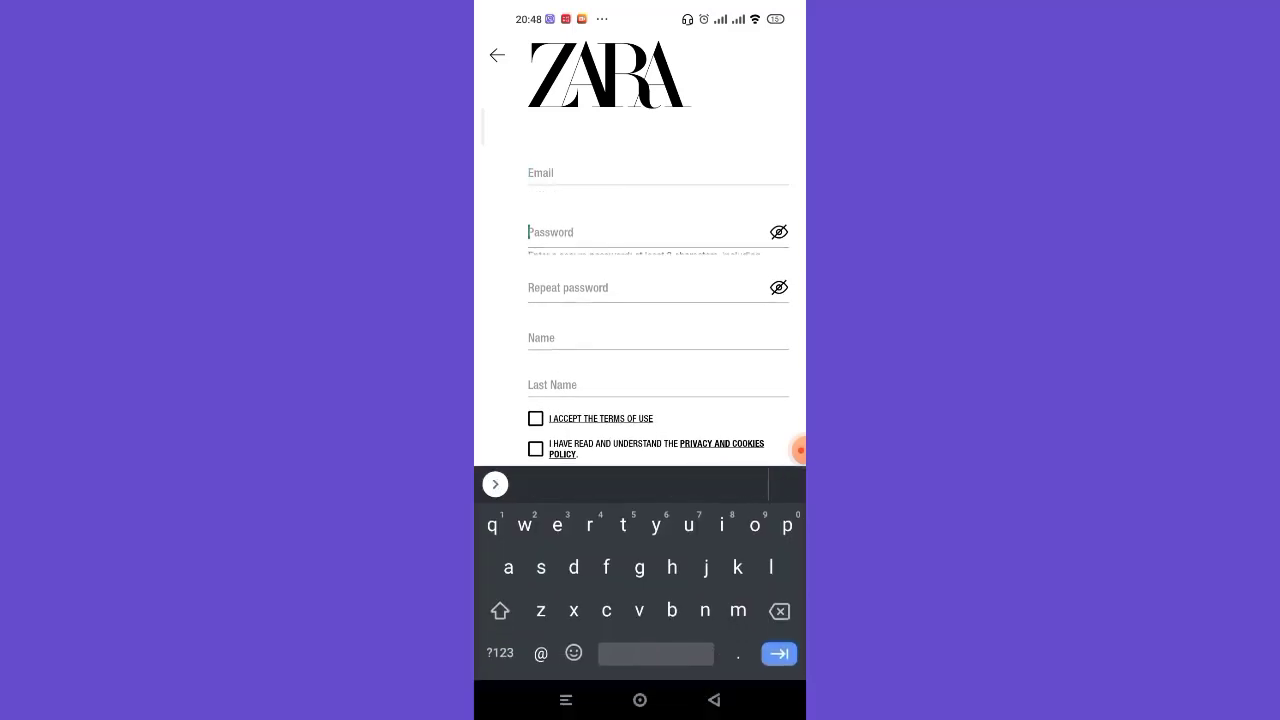
click(640, 297)
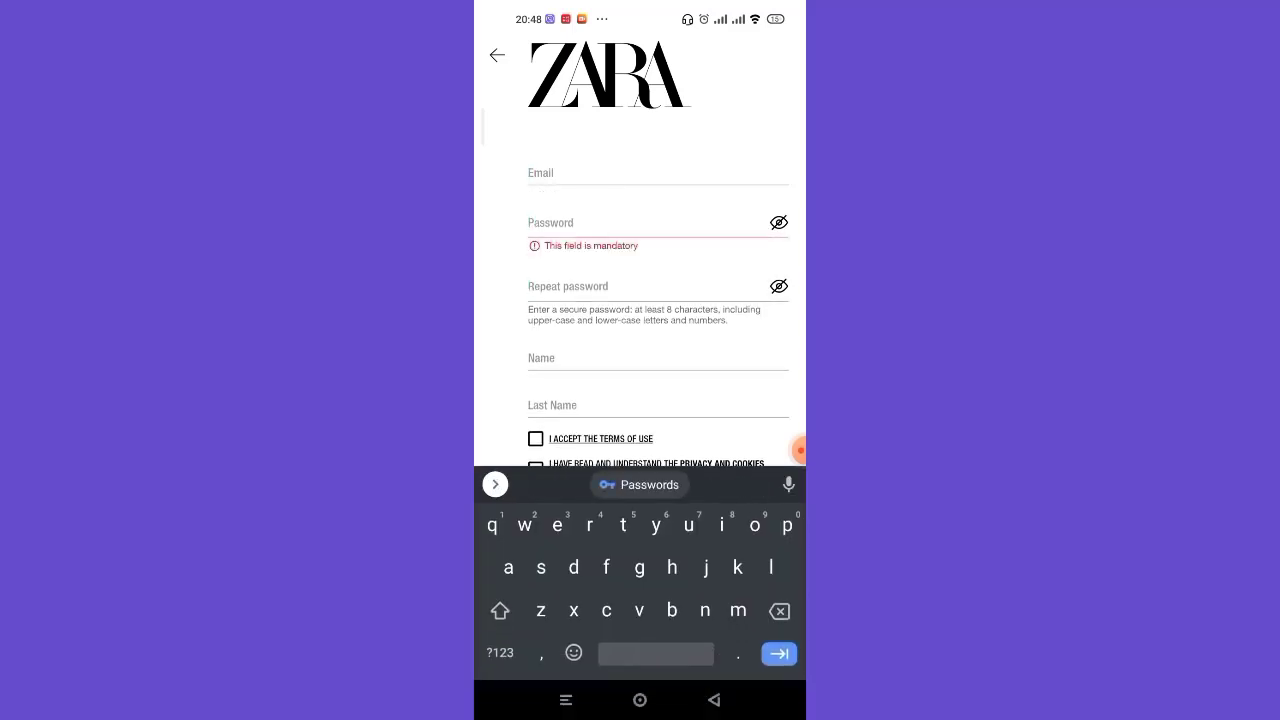
click(657, 358)
click(657, 405)
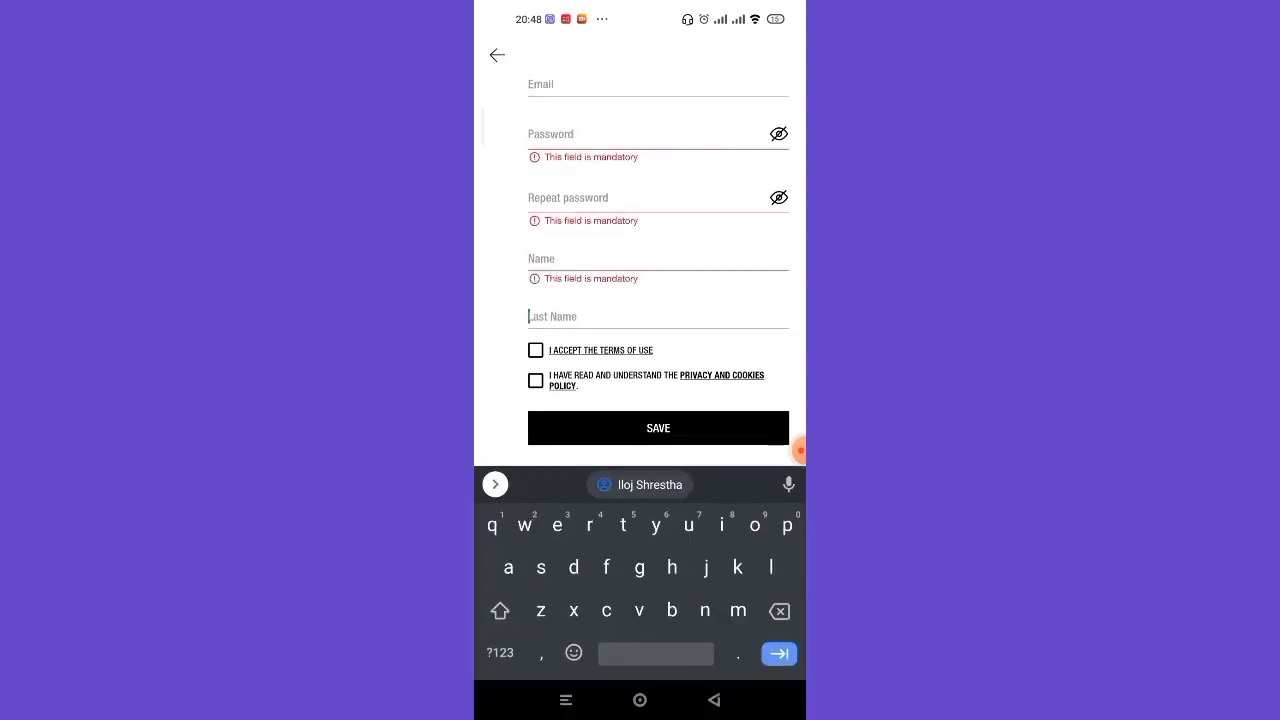
click(535, 350)
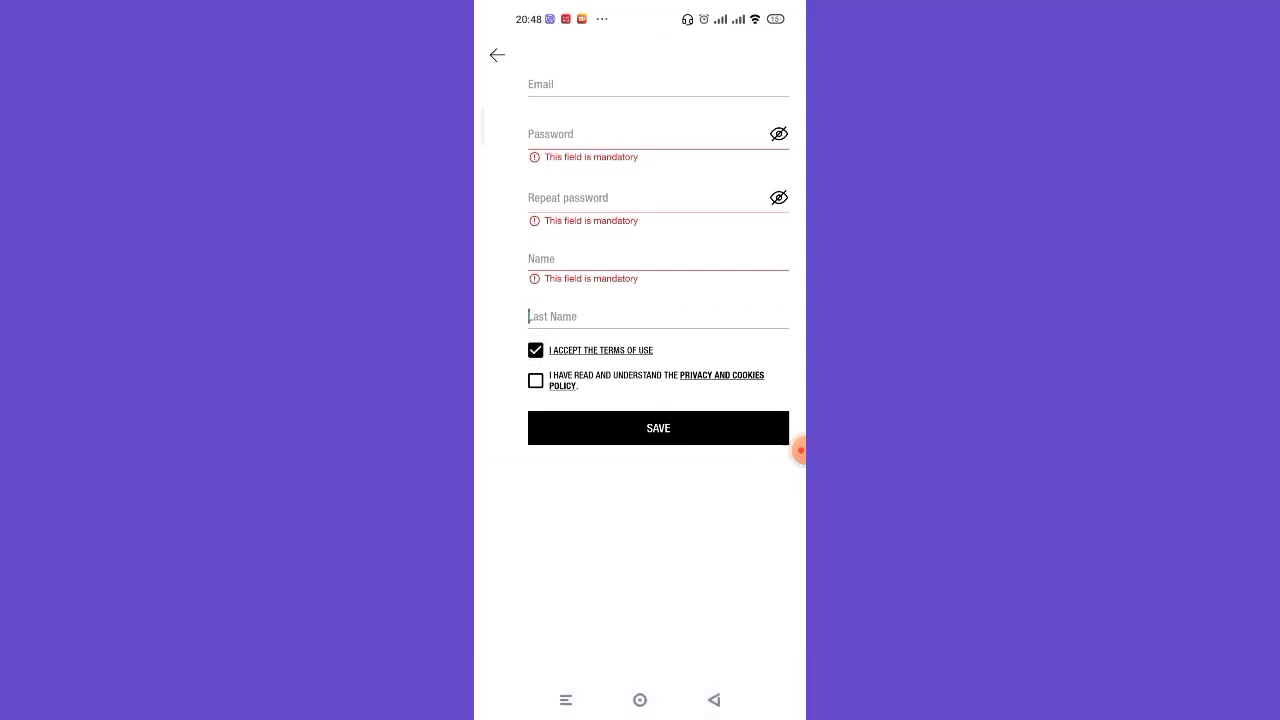